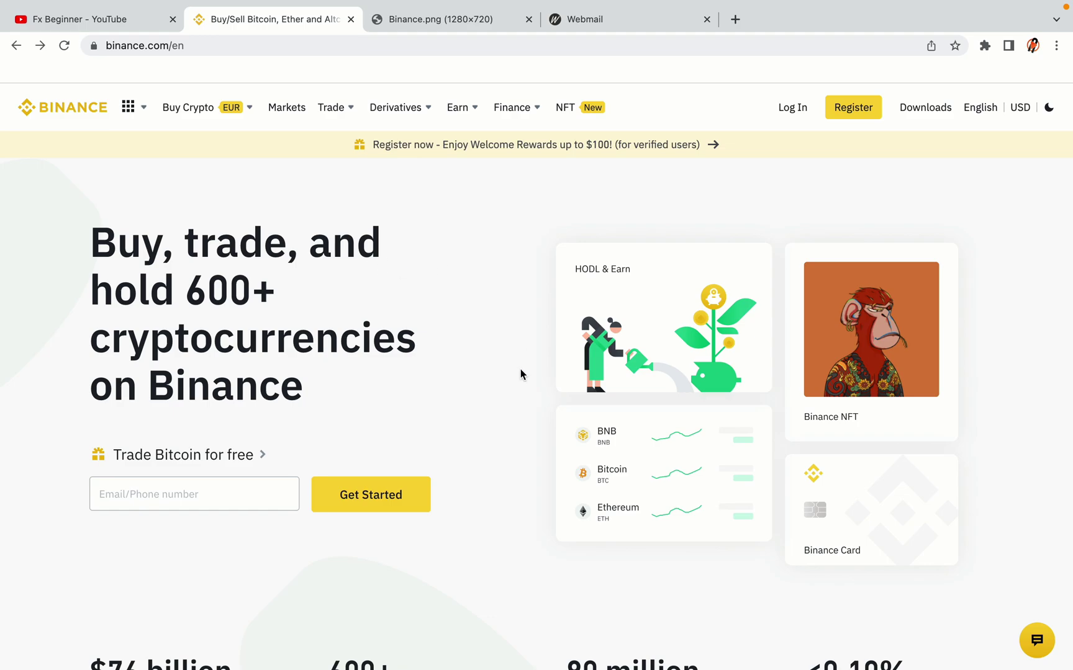
- Scroll through the Binance homepage to look over its content
scroll(520, 369, down, 5)
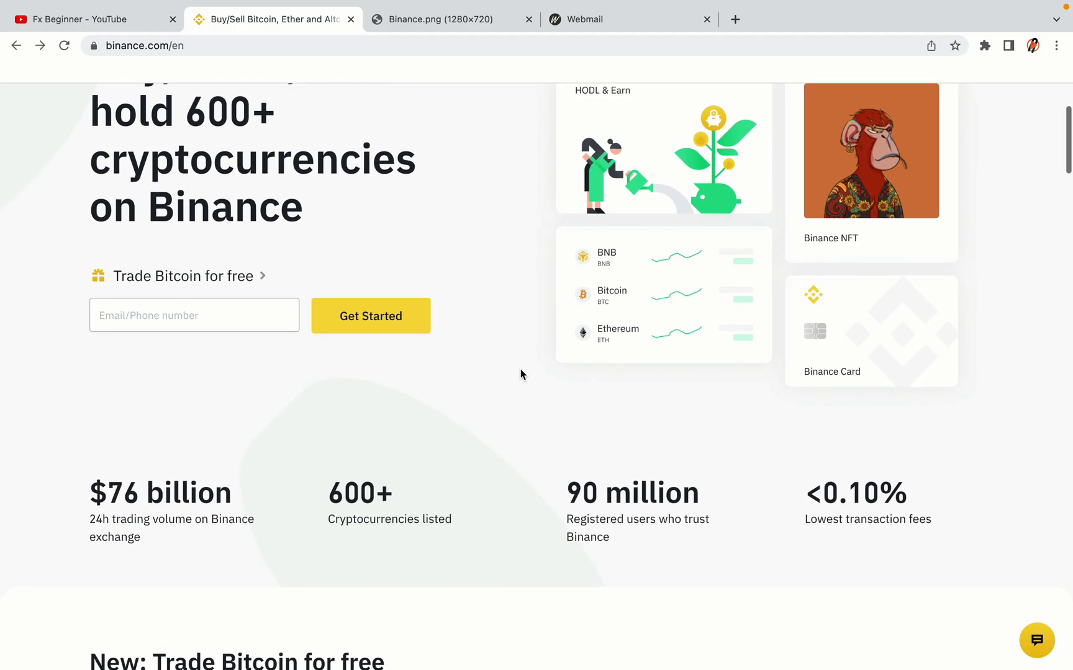
scroll(520, 375, down, 5)
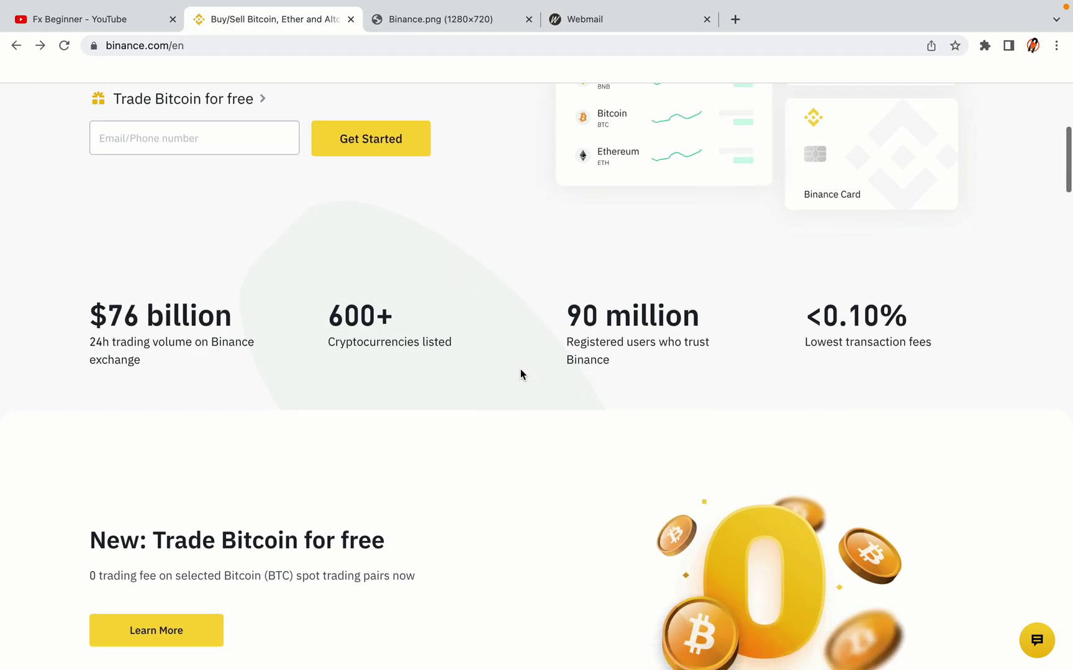
scroll(520, 374, down, 1)
scroll(520, 374, up, 3)
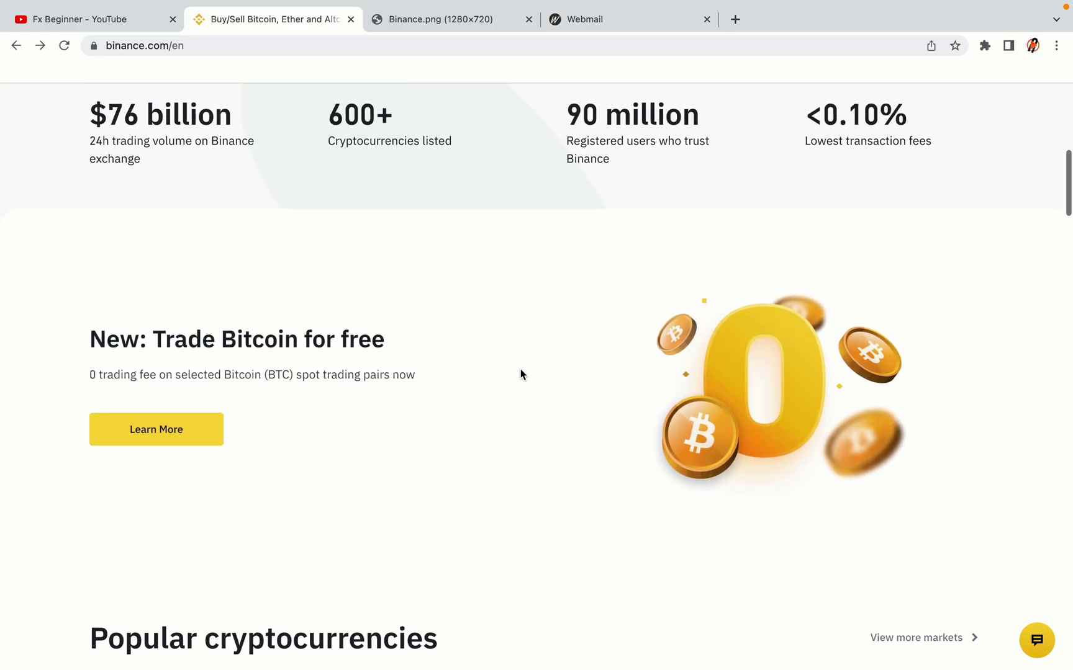
scroll(520, 375, down, 9)
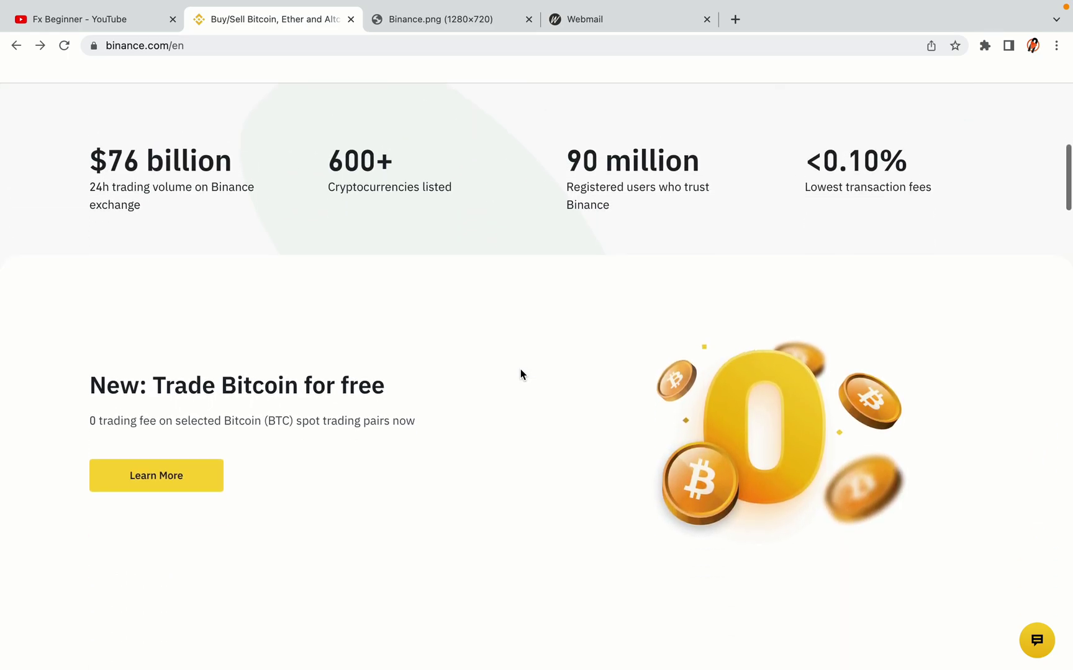
scroll(520, 373, down, 2)
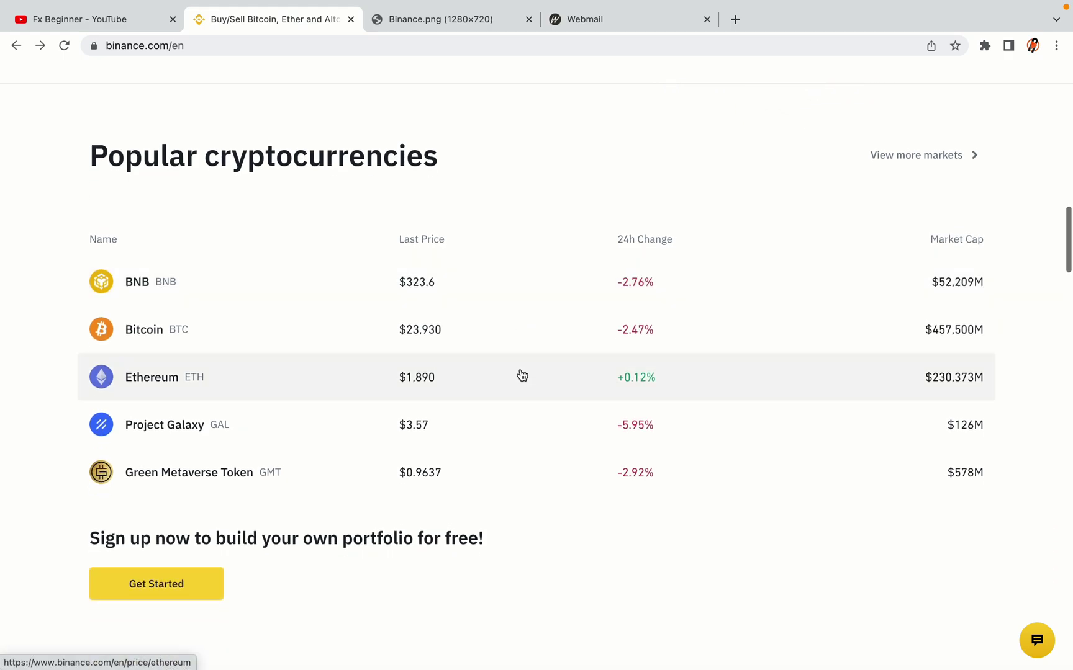
scroll(521, 374, down, 10)
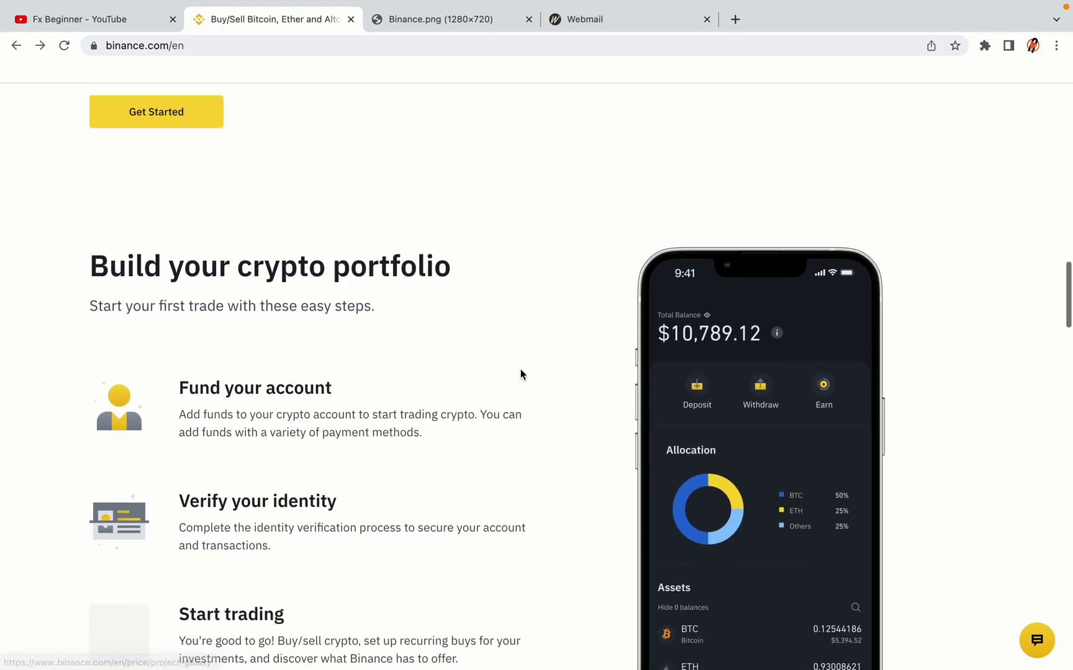
scroll(520, 374, down, 1)
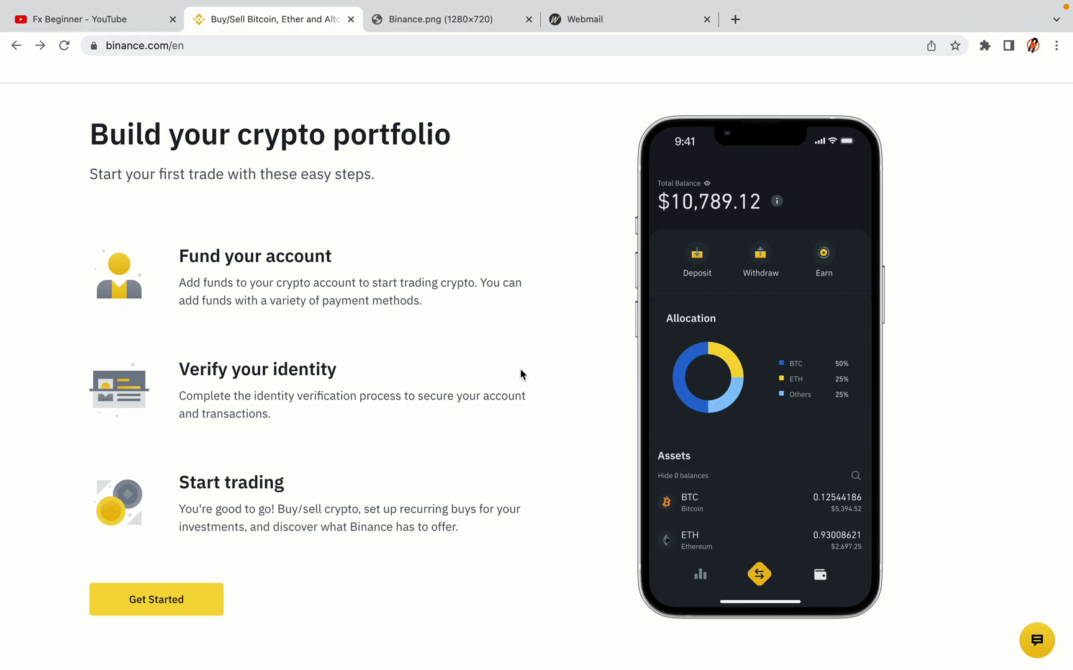
scroll(520, 373, down, 10)
scroll(521, 374, down, 9)
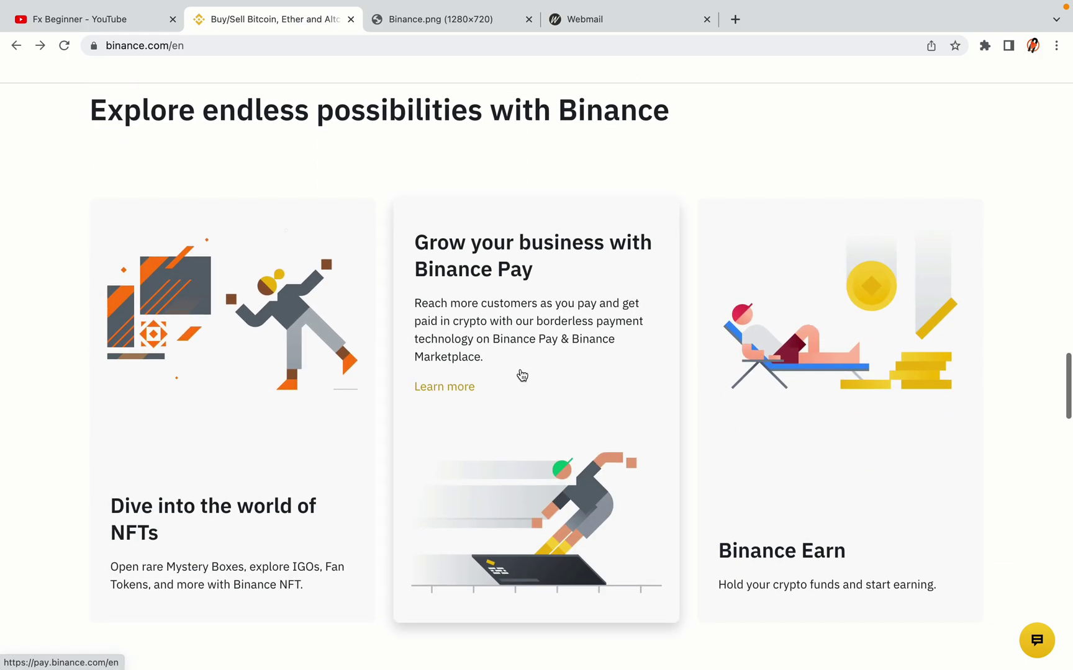
scroll(520, 372, down, 2)
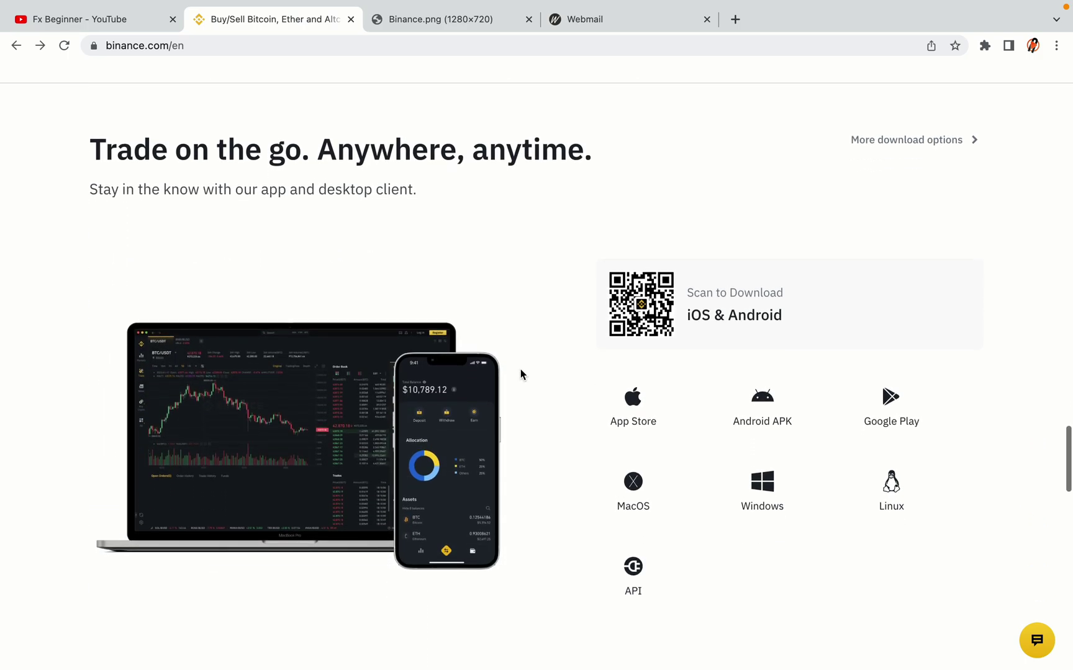
scroll(520, 373, down, 8)
scroll(520, 372, down, 2)
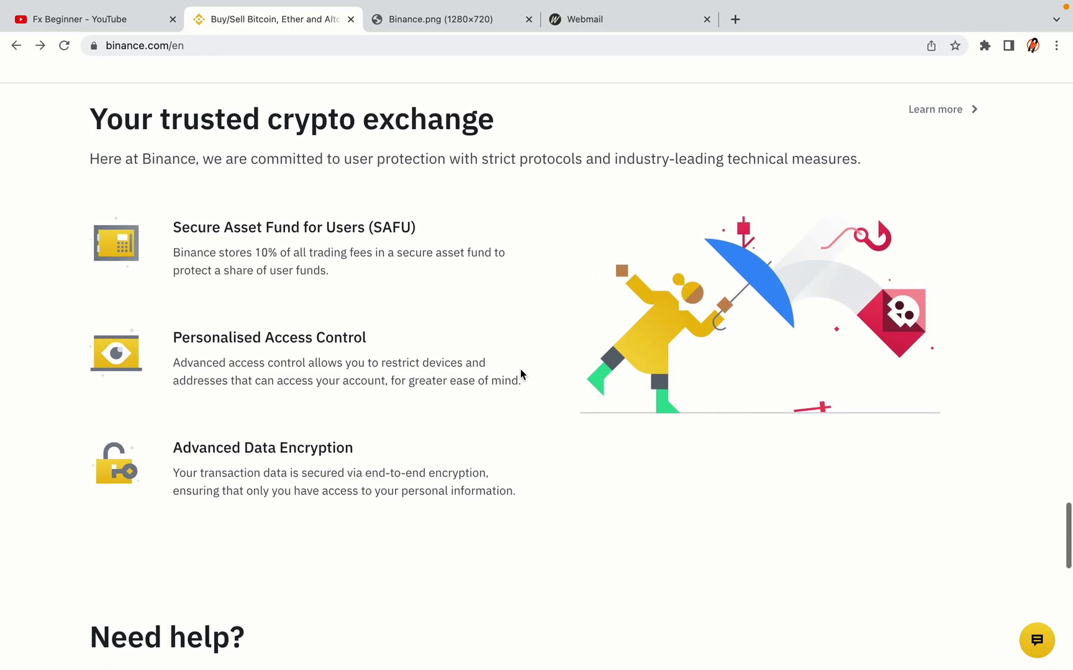
scroll(520, 369, down, 7)
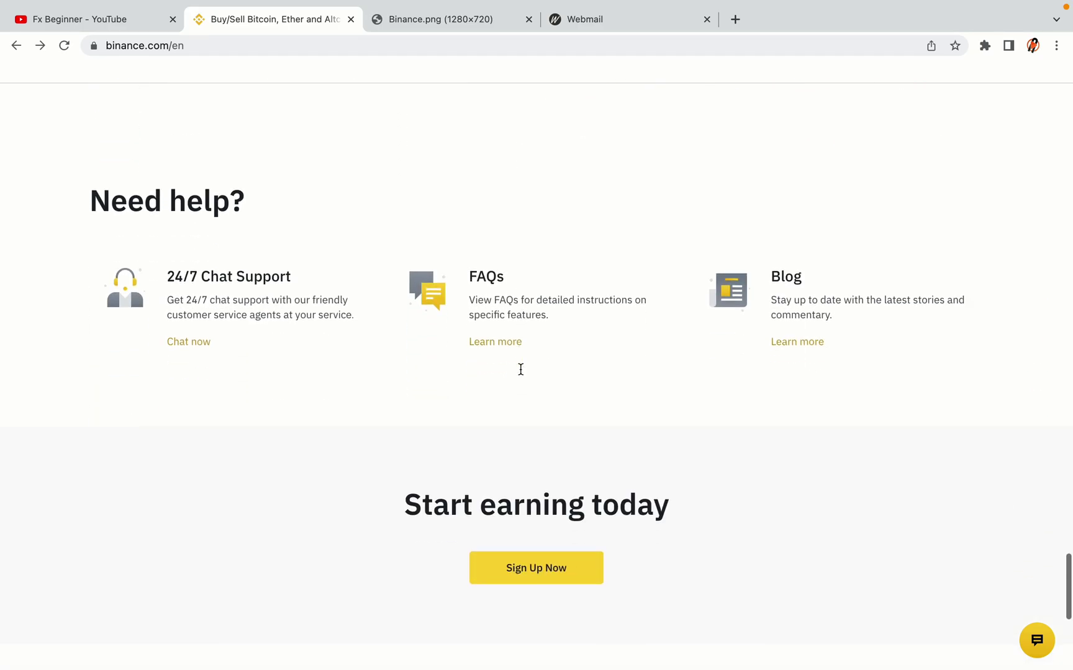
scroll(520, 369, up, 4)
scroll(520, 370, up, 20)
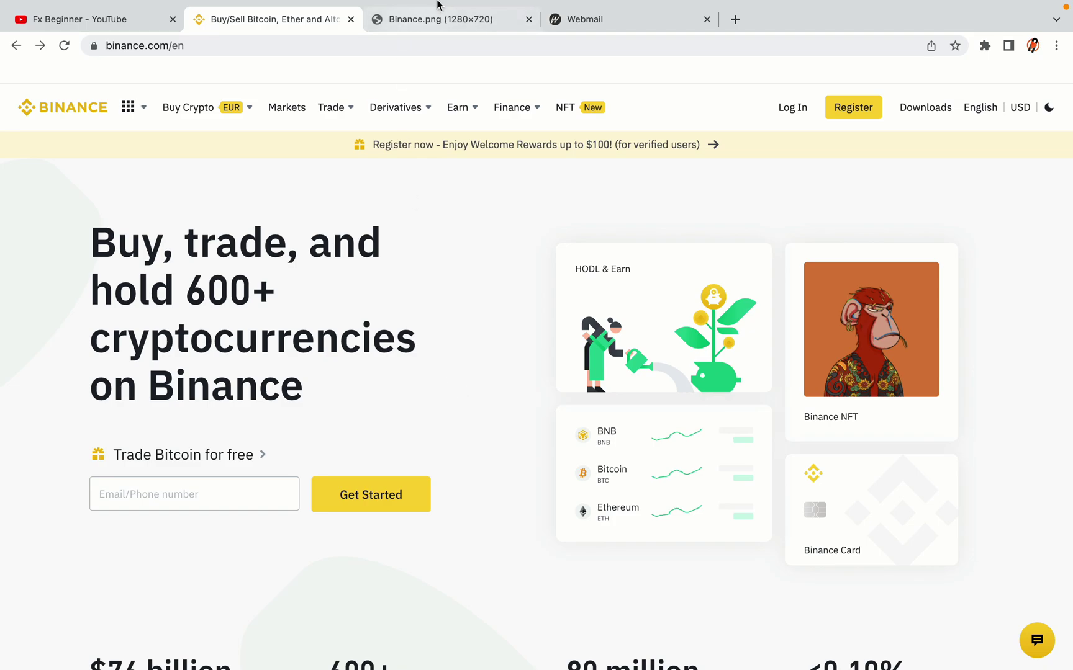
- After viewing Binance.png, start registration and choose email sign-up
click(449, 17)
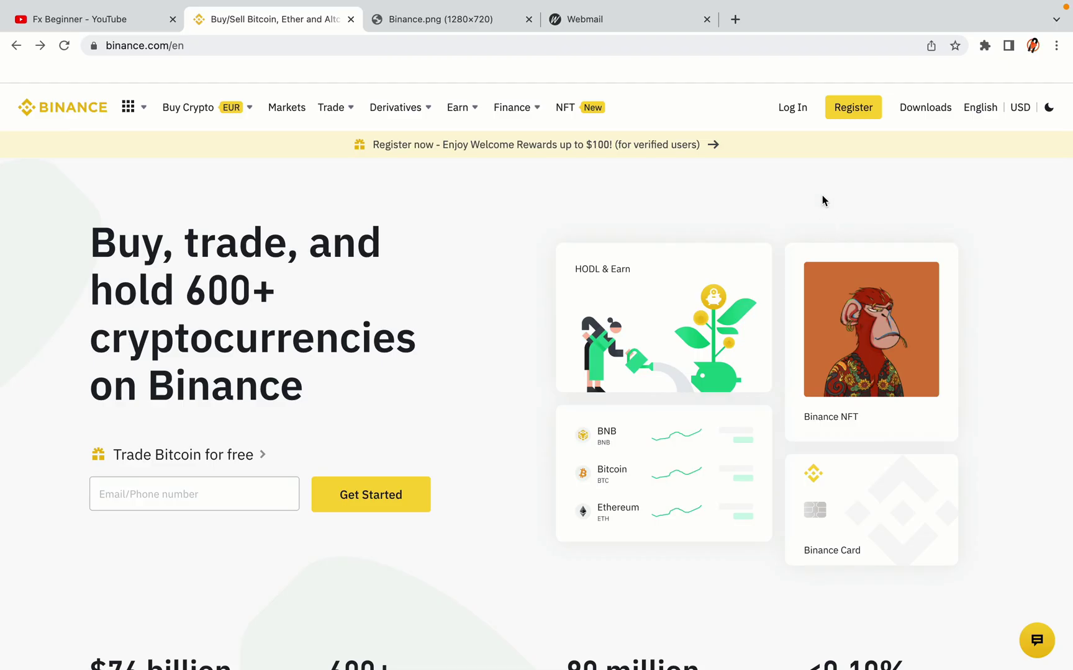
click(863, 116)
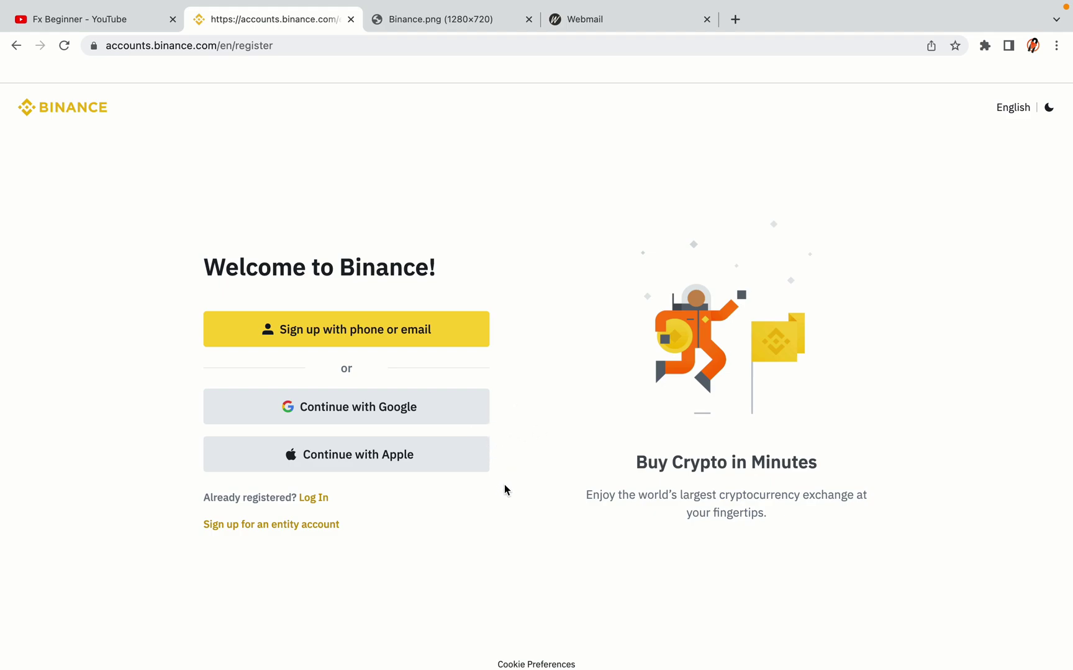
click(440, 340)
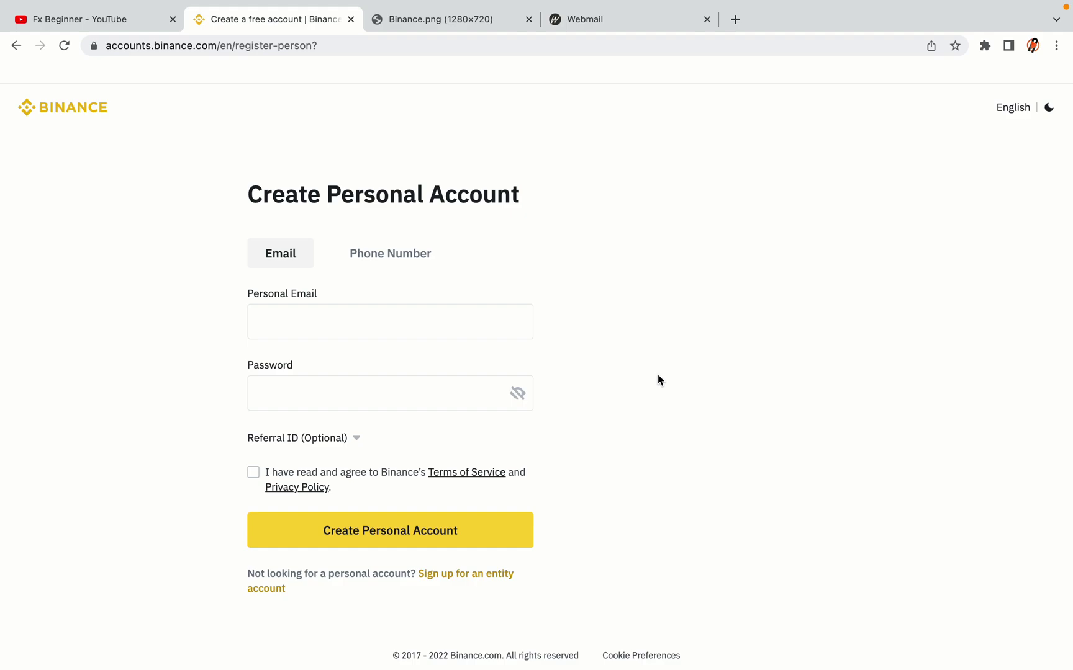
- Submit the new account with email, password and accepted terms, then bring Webmail forward
click(494, 385)
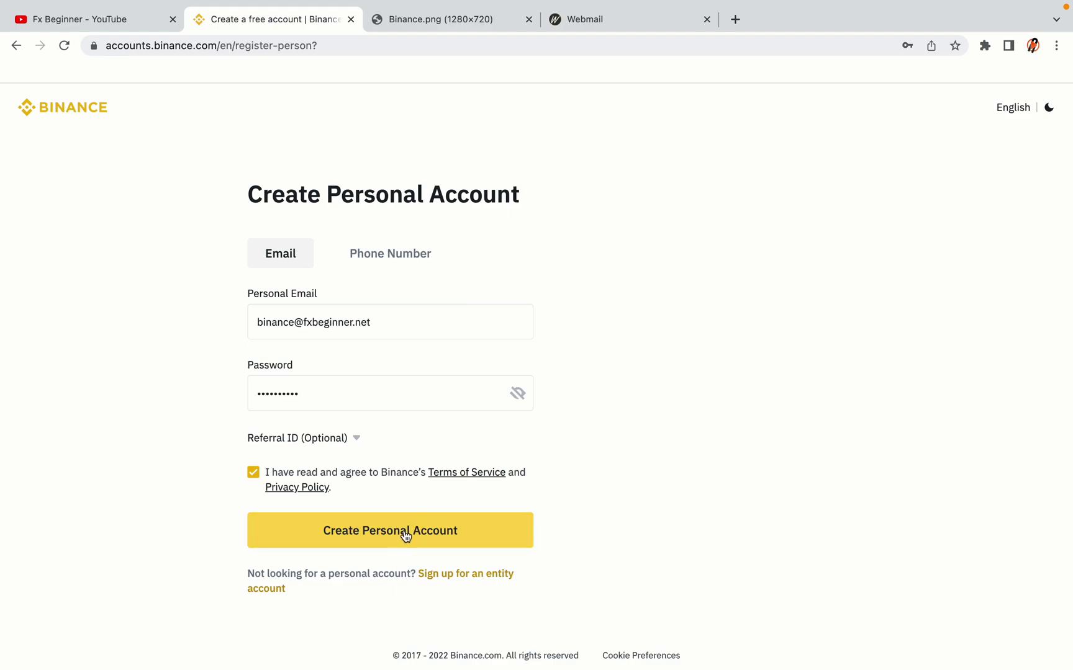
click(409, 537)
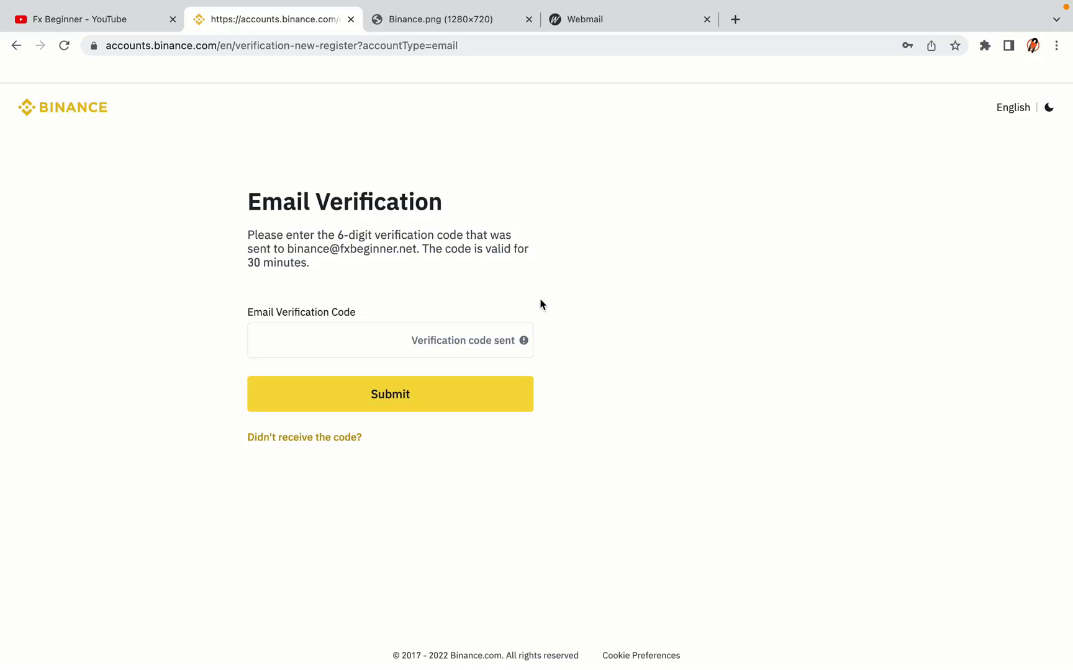
drag(610, 19, 432, 18)
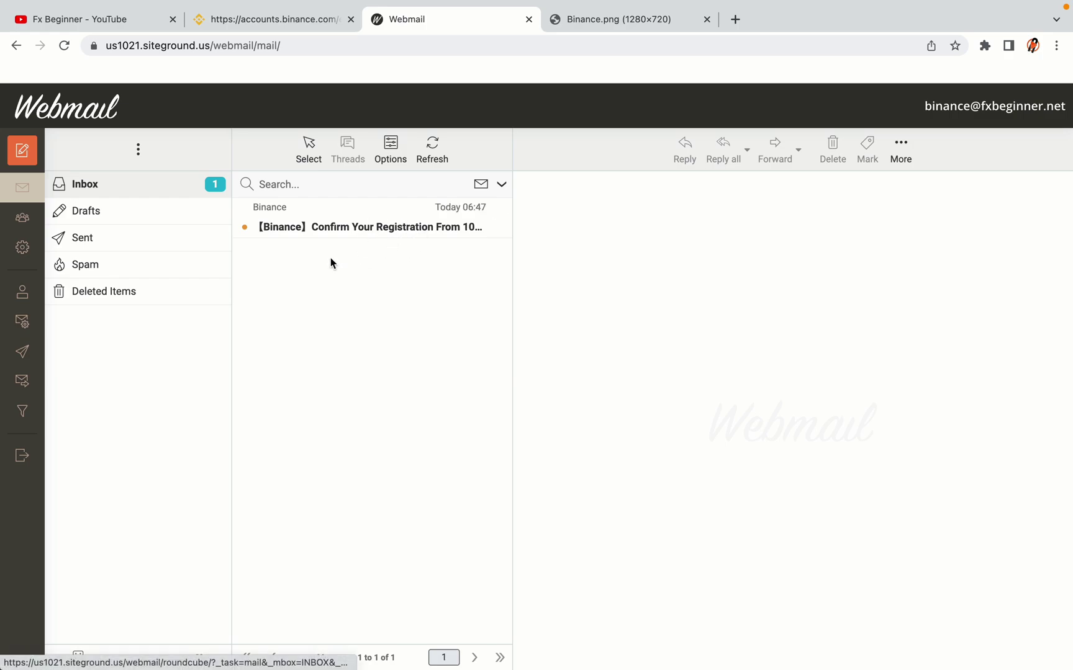
- Copy the activation code from the Confirm Your Registration email, then return to Binance
click(373, 224)
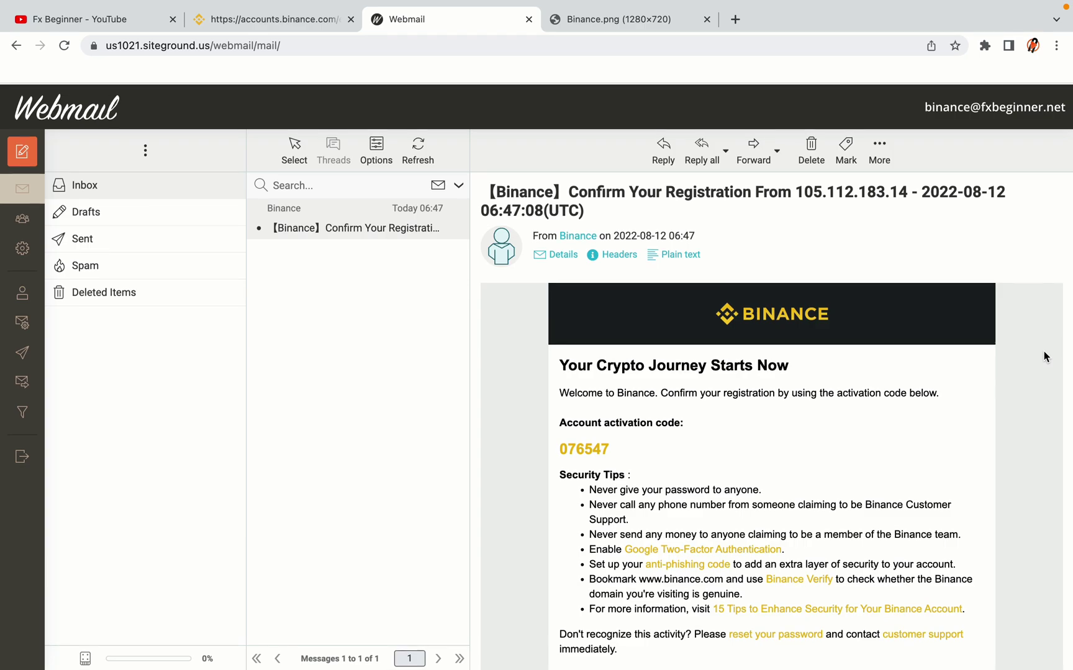
scroll(804, 358, down, 1)
scroll(804, 358, down, 3)
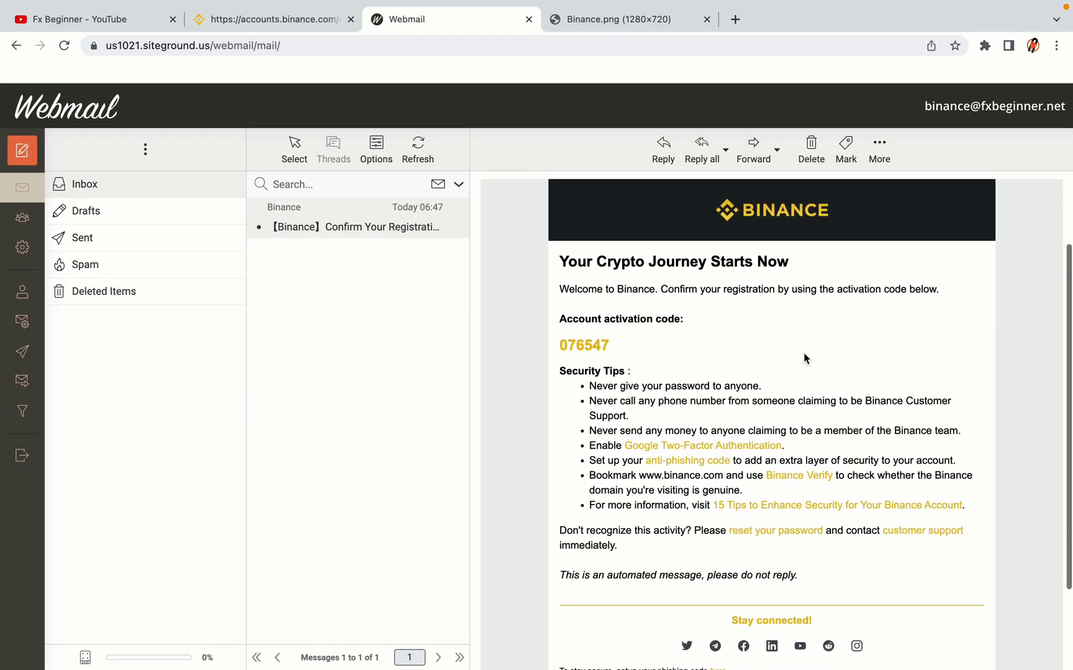
scroll(804, 359, up, 1)
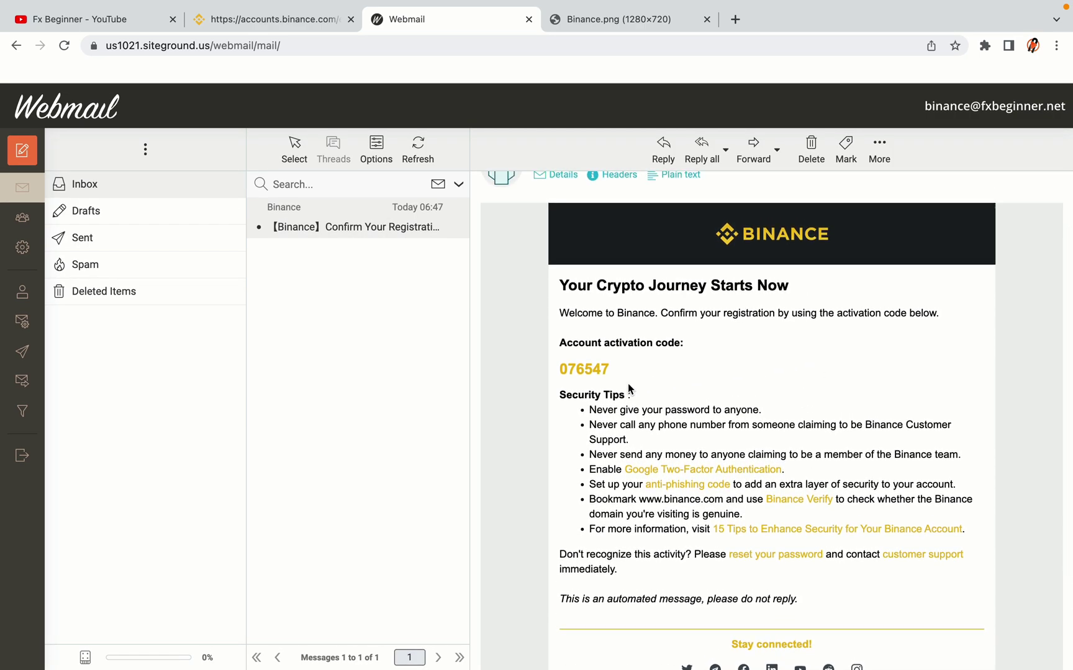
drag(560, 370, 609, 368)
click(616, 371)
drag(561, 369, 608, 368)
right_click(596, 369)
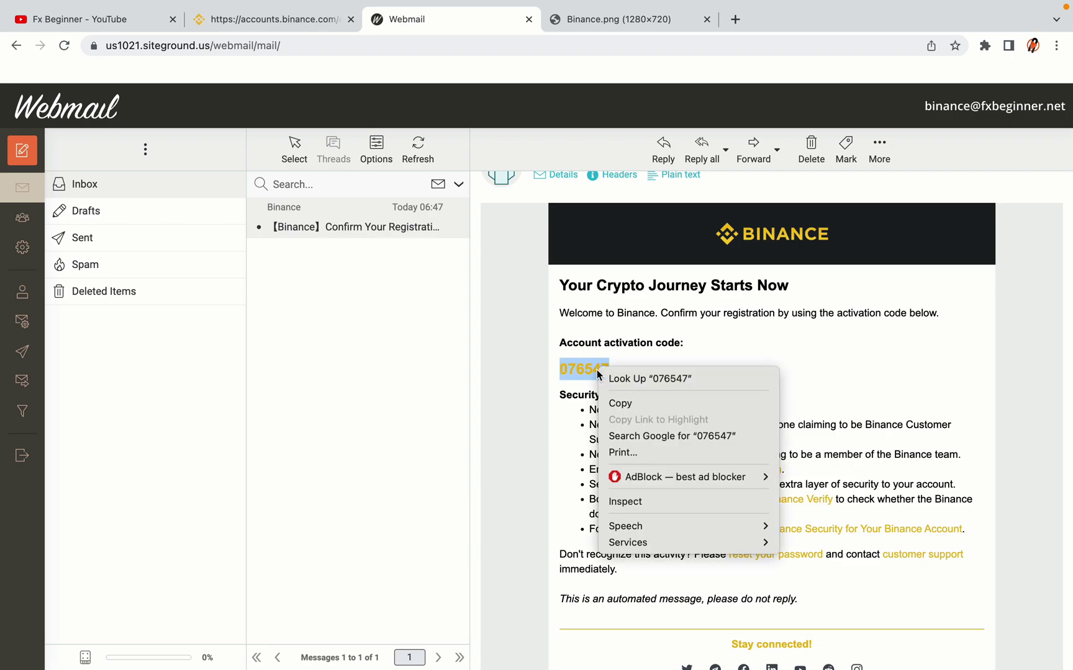
click(615, 402)
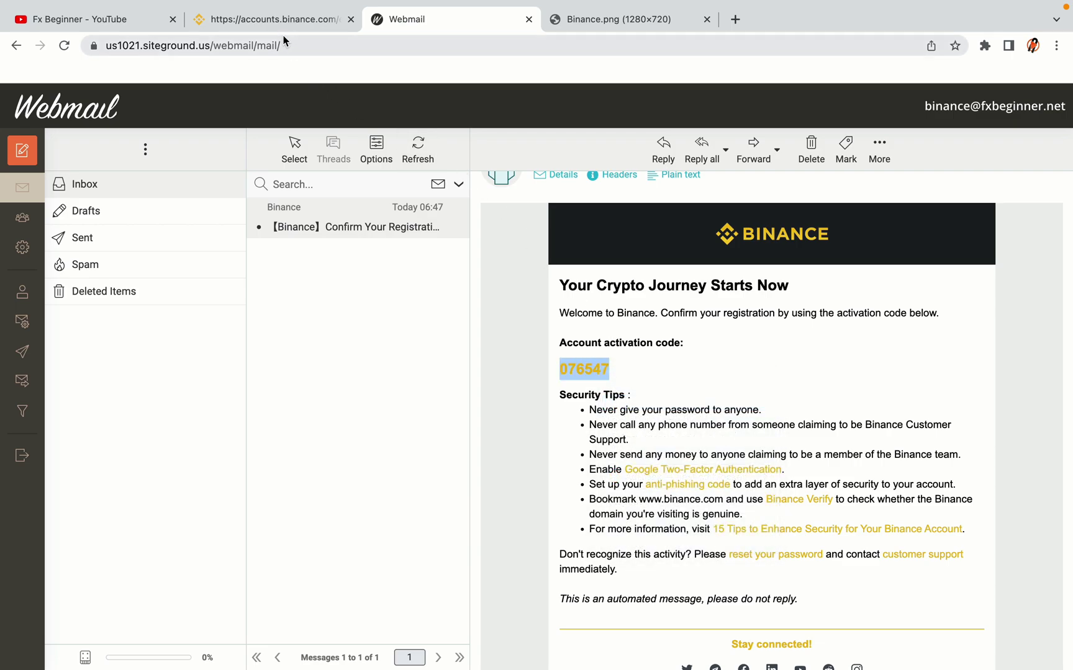
click(279, 19)
- Paste the activation code into the Email Verification Code field and submit it
click(301, 340)
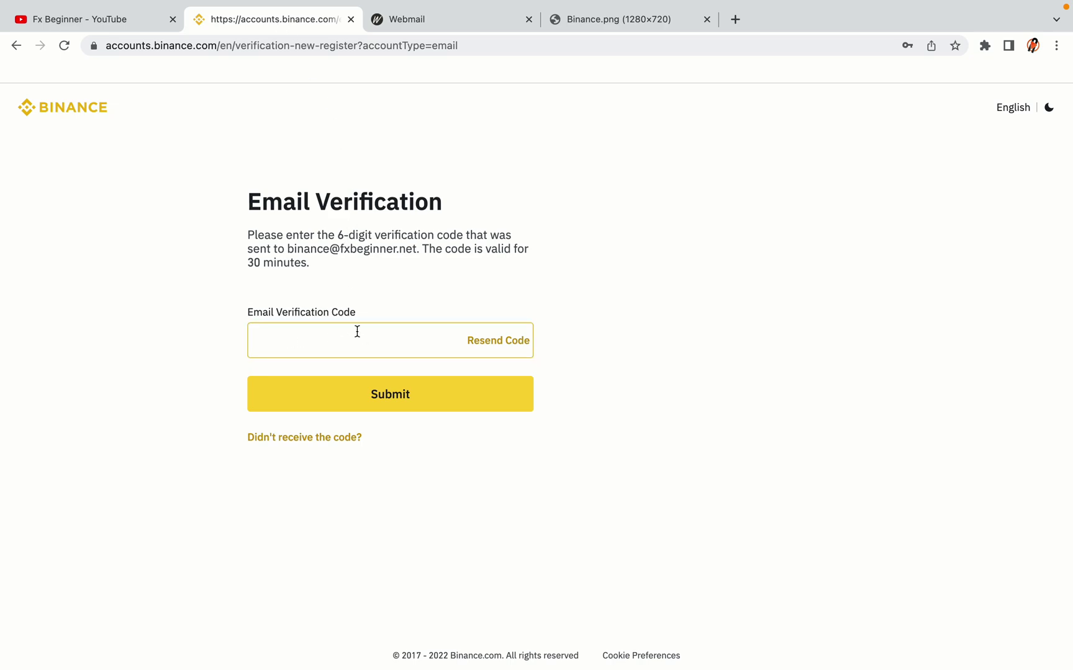
key(ctrl+v)
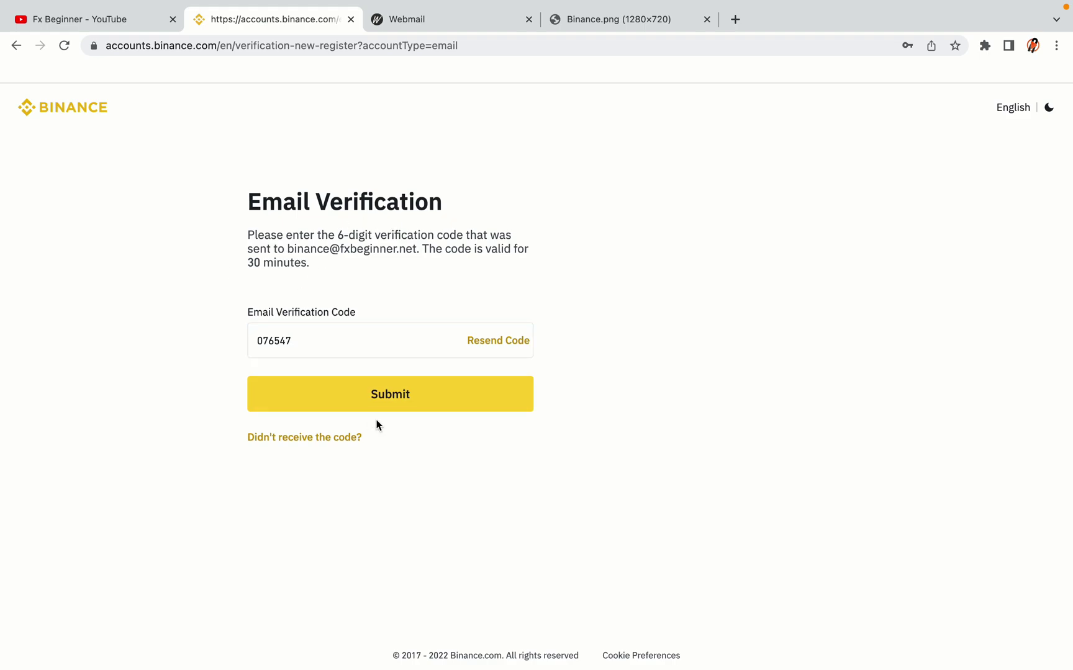
click(495, 408)
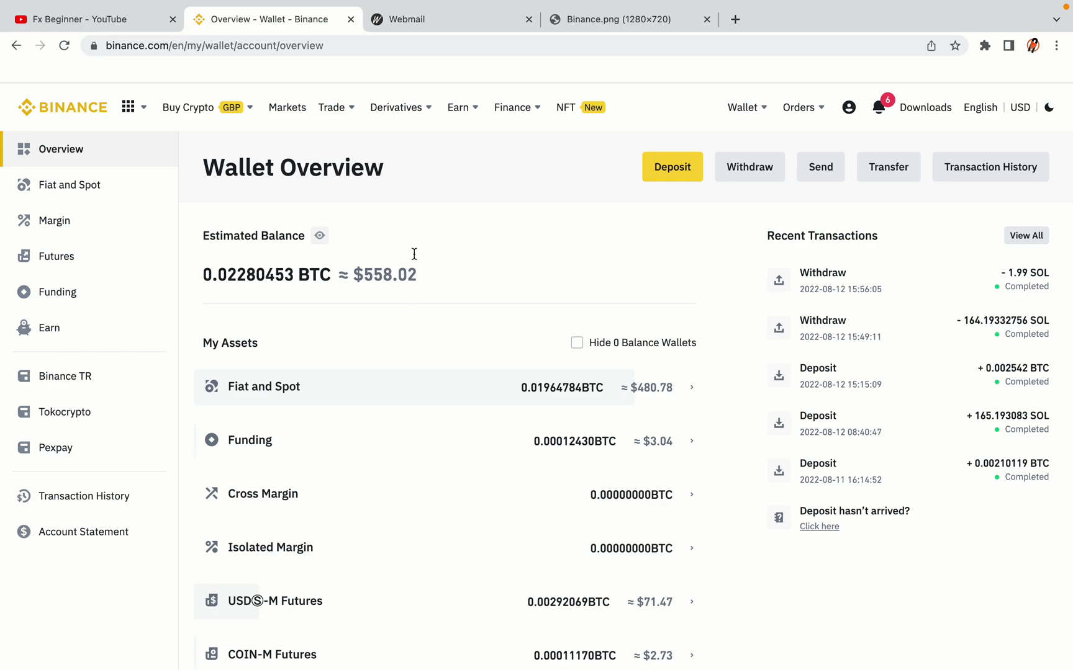
- Look over the Wallet Overview assets and show Buy Crypto's Pay with options
scroll(661, 292, down, 6)
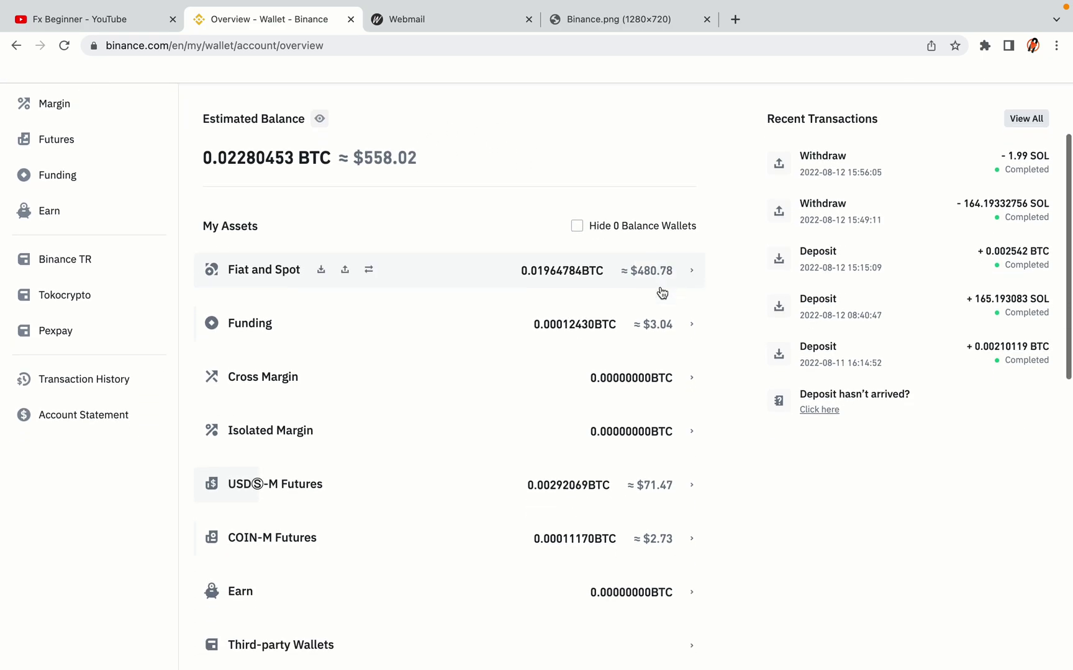
scroll(661, 292, up, 6)
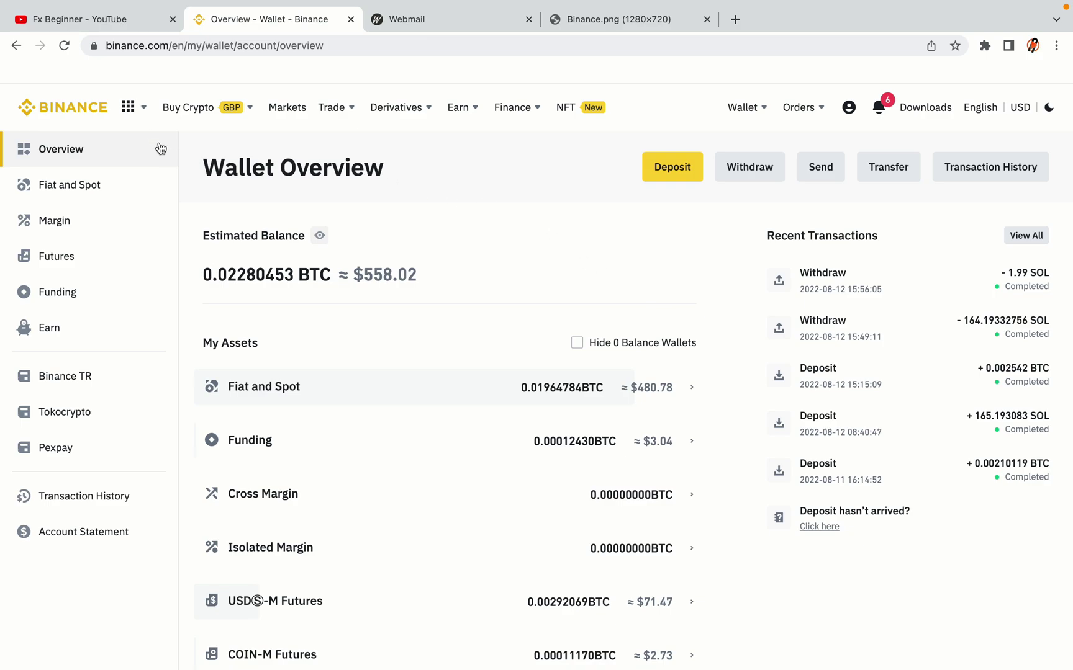
mouse_move(208, 111)
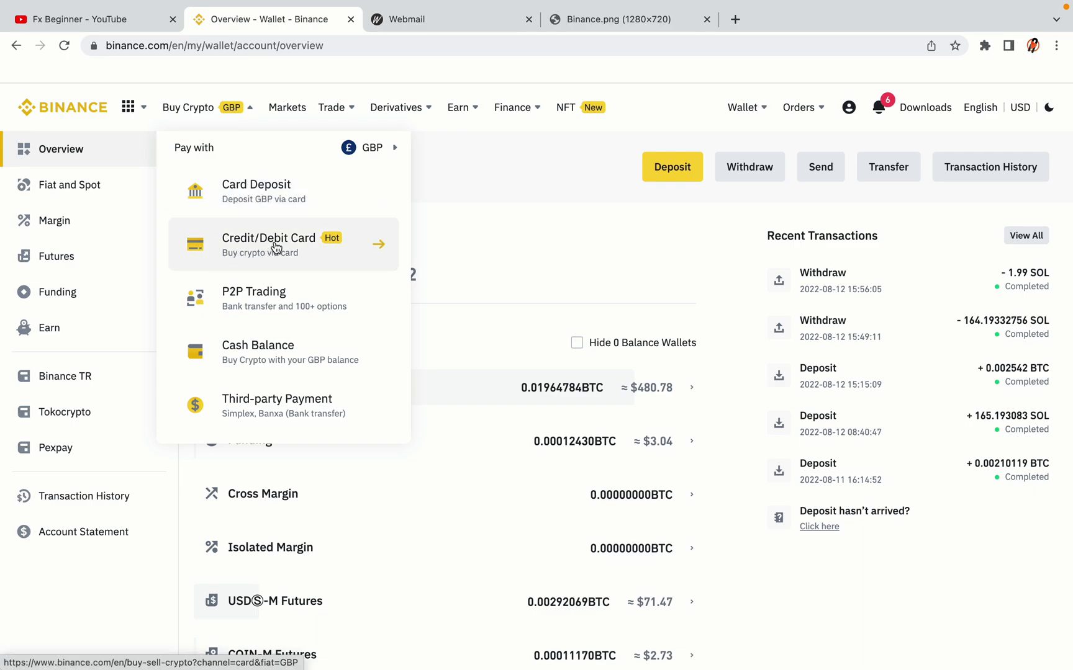
- Show the Trade menu options, then return to the Binance homepage via the logo
mouse_move(332, 109)
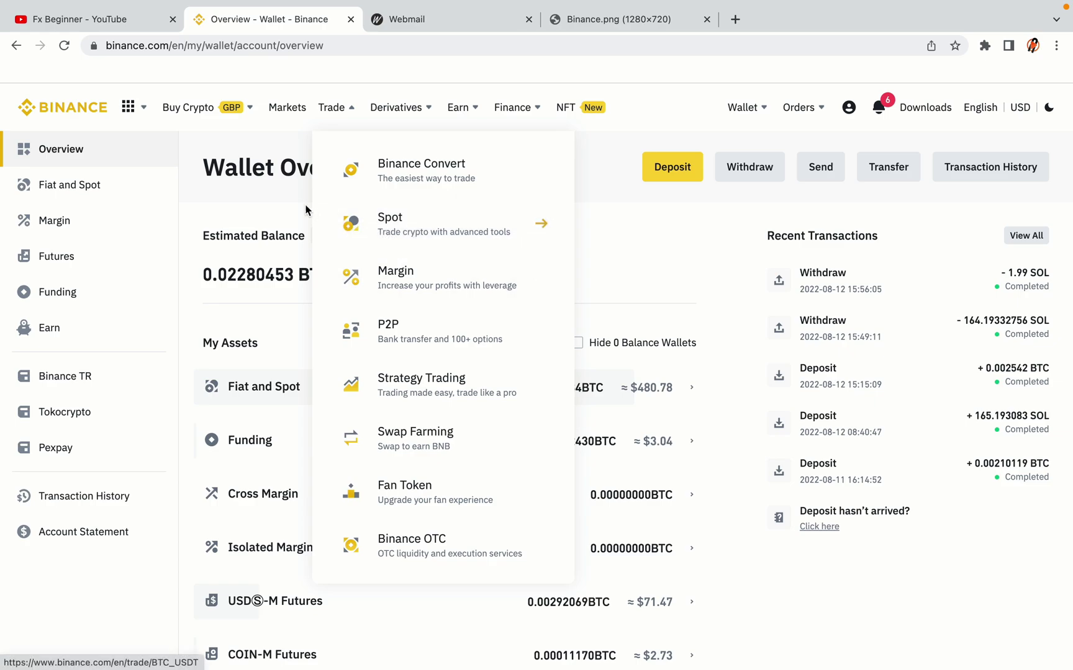
click(70, 105)
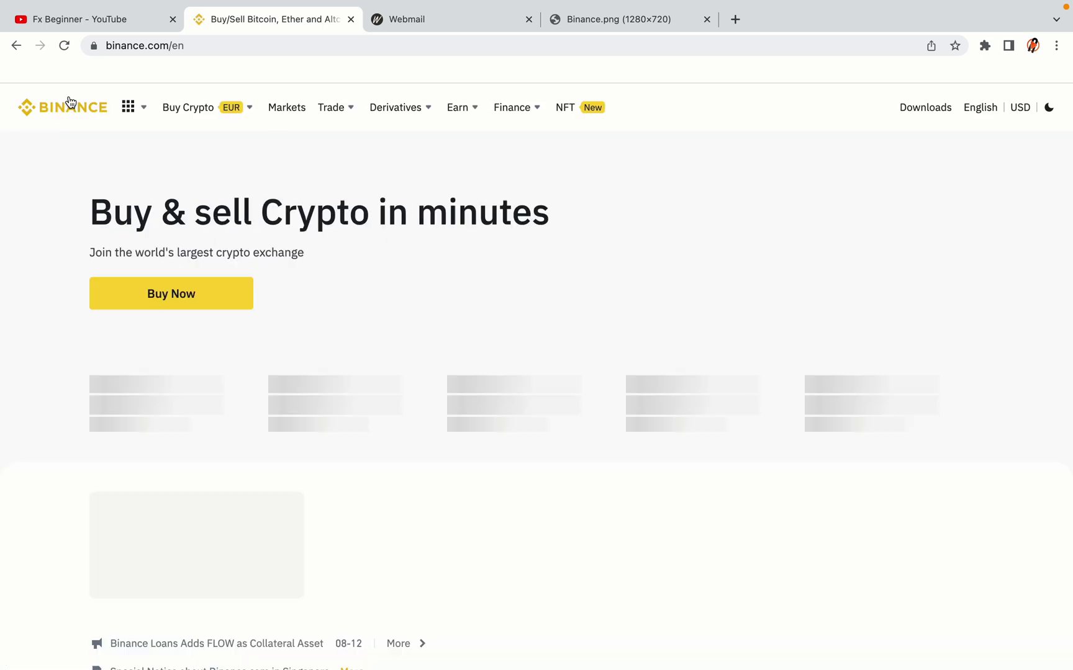